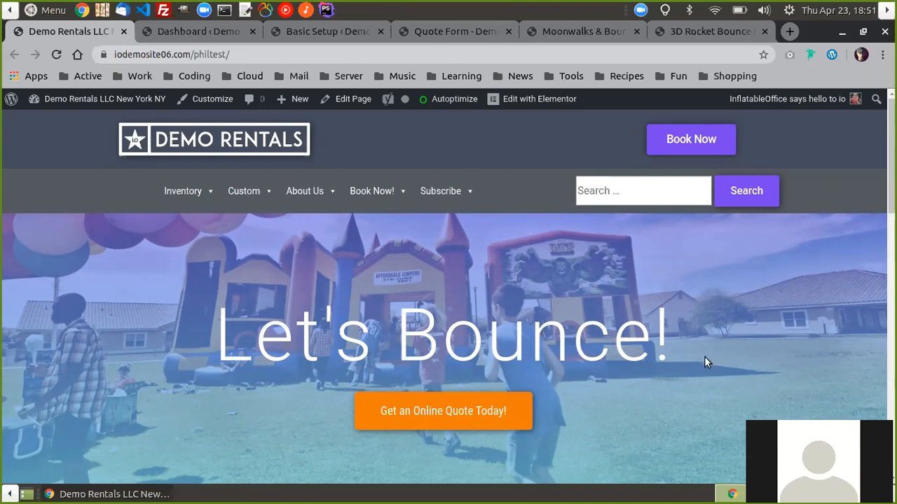
Check the site's WordPress updates, reload that page, and open the list of installed plugins.
left_click(193, 32)
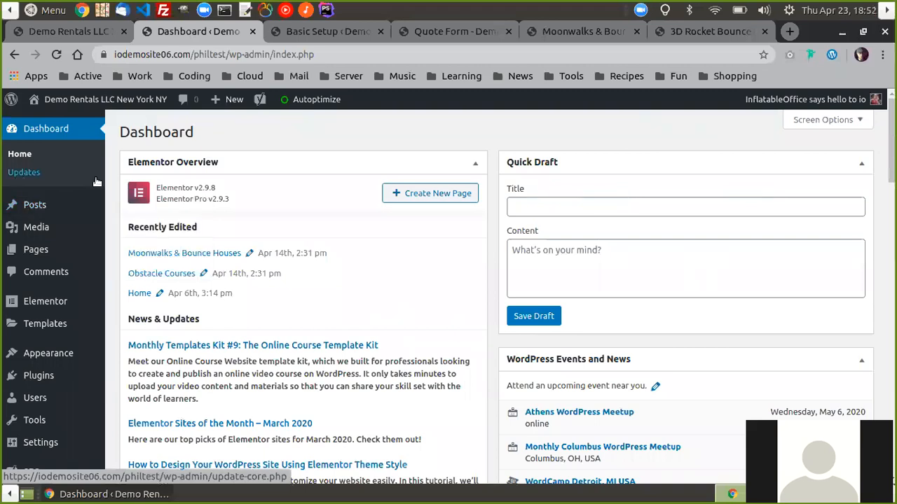
left_click(26, 173)
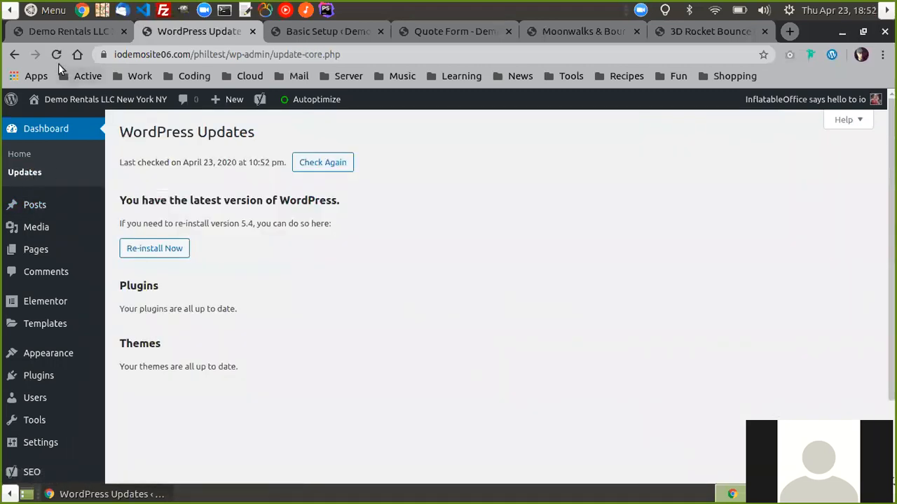
left_click(57, 55)
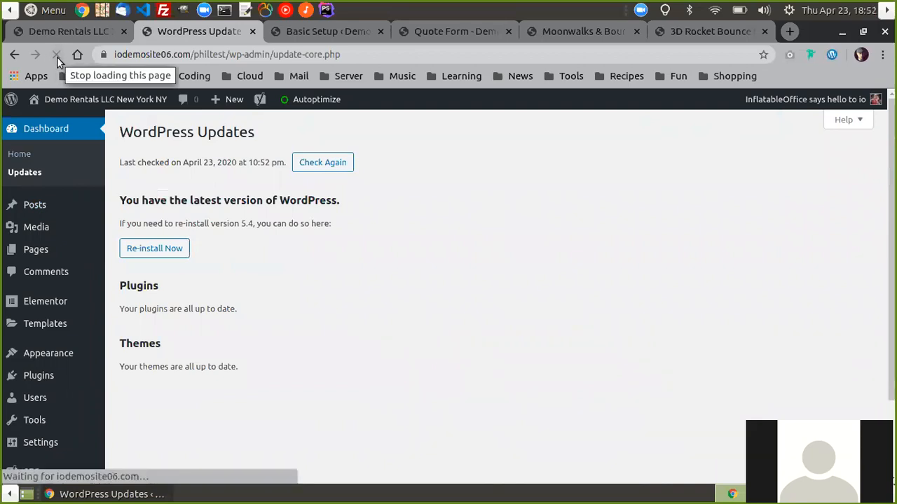
left_click(56, 57)
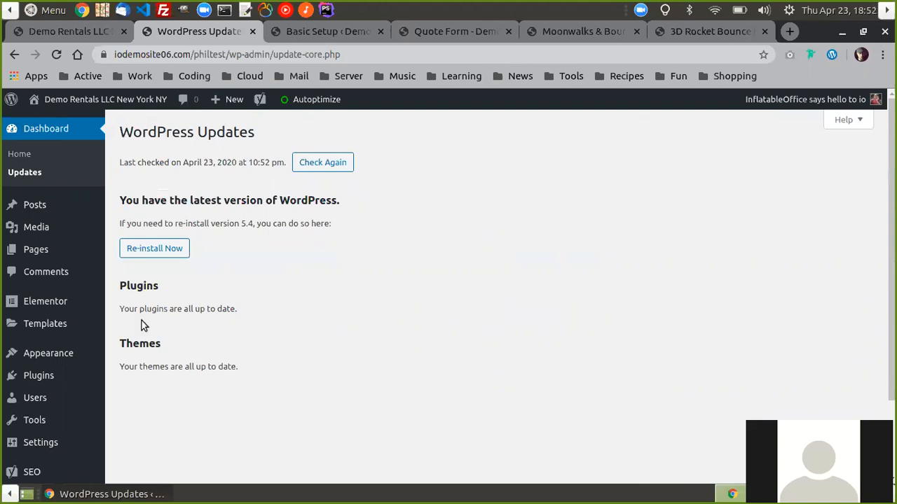
left_click(34, 375)
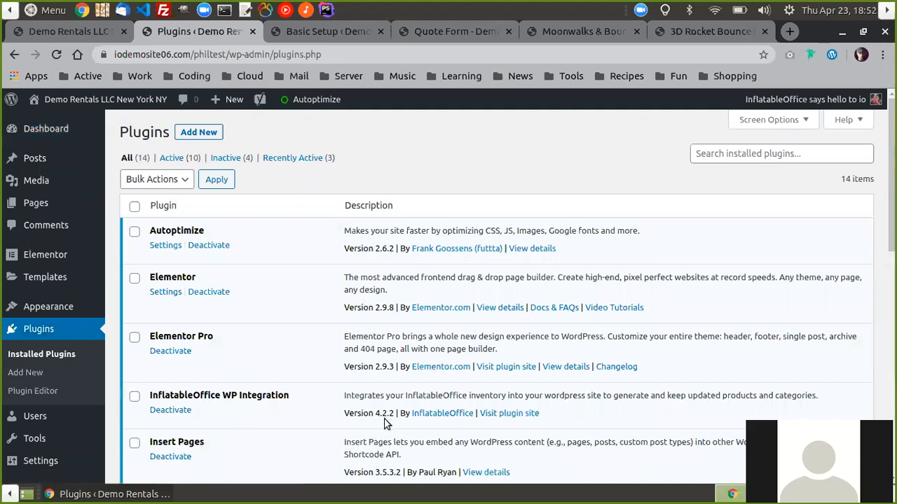
Review the InflatableOffice integration setup page, from the quote page settings to the client list.
left_click(333, 31)
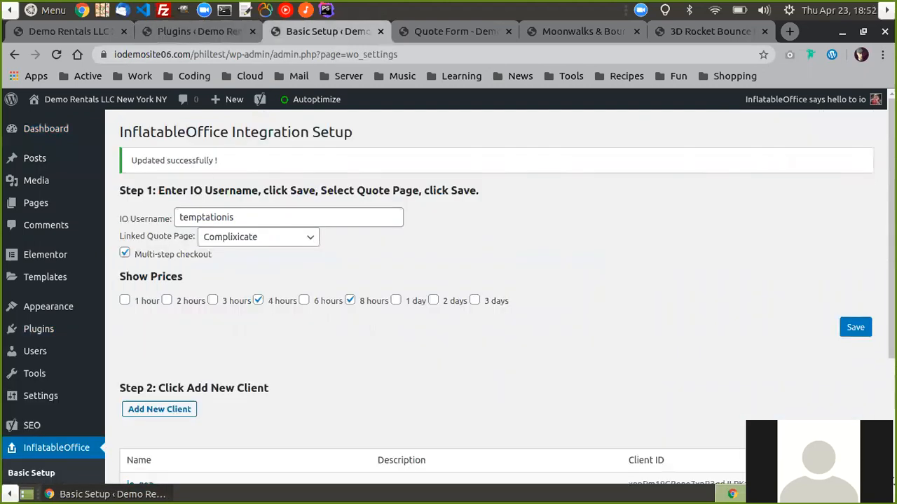
scroll(28, 421, "down", 3)
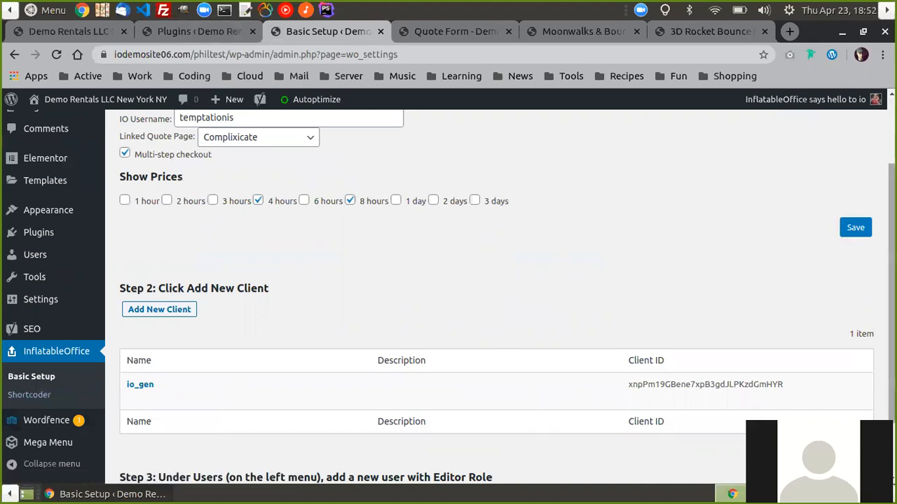
scroll(416, 302, "up", 3)
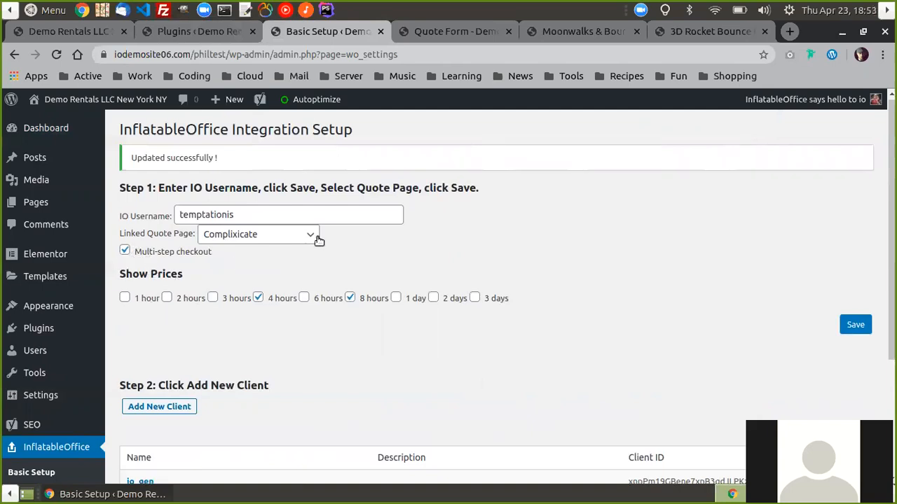
Inspect the Shopping Cart, Contact Details and Event Details sections of the quote form alongside the multi-step checkout setting.
left_click(435, 40)
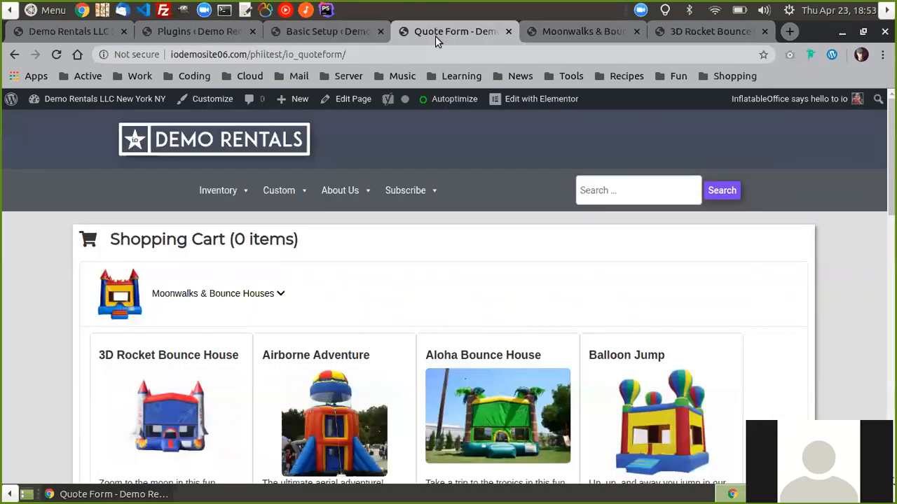
left_click(158, 250)
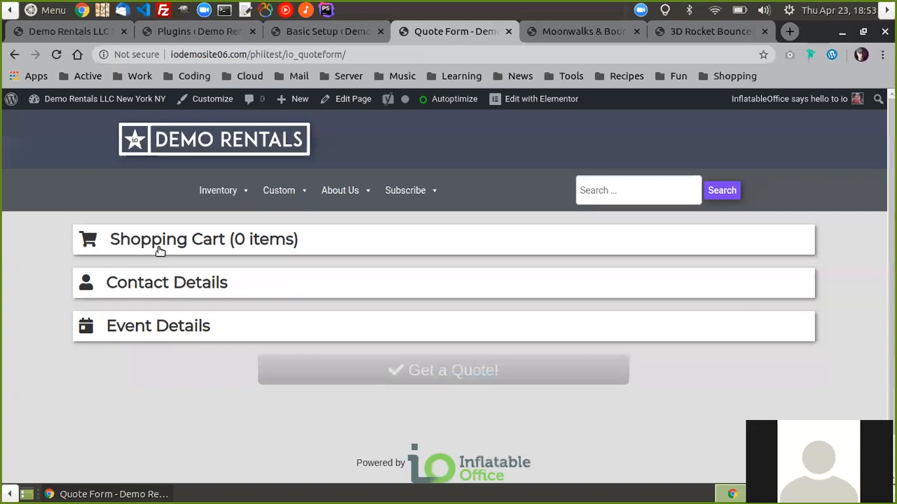
left_click(160, 285)
left_click(151, 284)
left_click(154, 336)
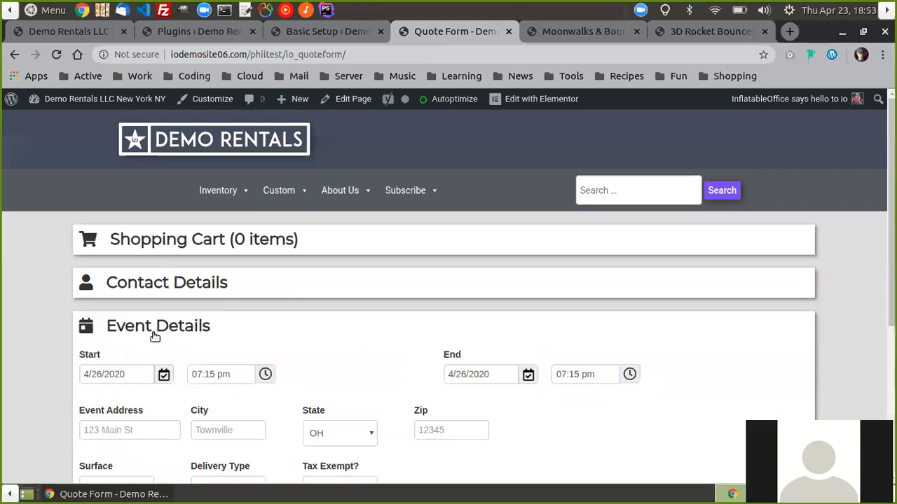
left_click(155, 337)
left_click(312, 29)
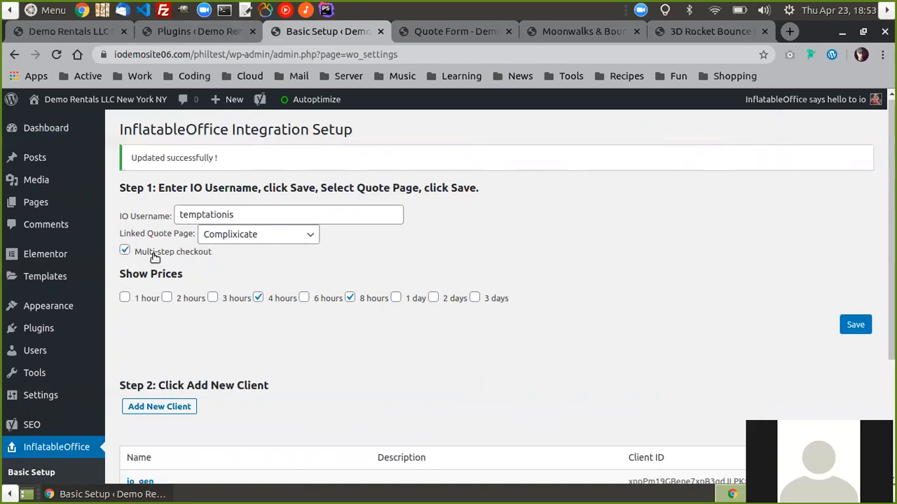
left_click(447, 34)
Turn off multi-step checkout in the InflatableOffice integration setup and save.
left_click(313, 31)
left_click(124, 251)
left_click(856, 326)
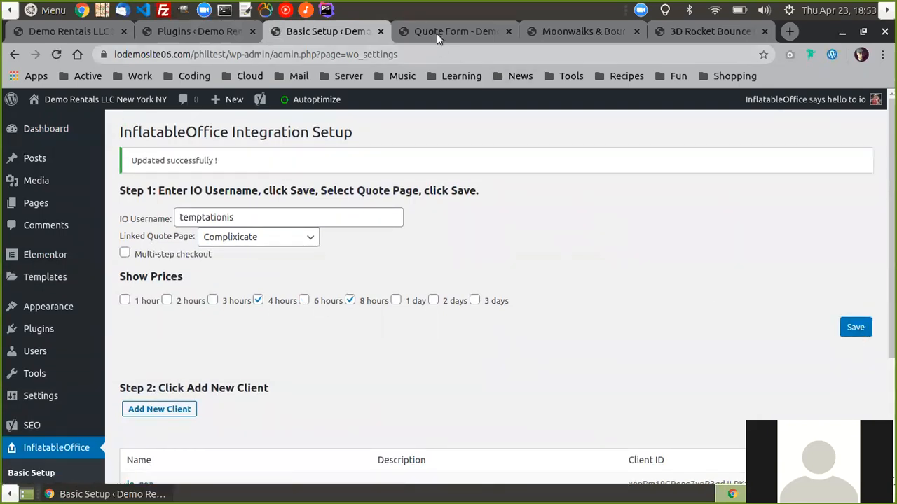
Reload the quote form and examine its layout with multi-step checkout off.
left_click(434, 30)
left_click(56, 55)
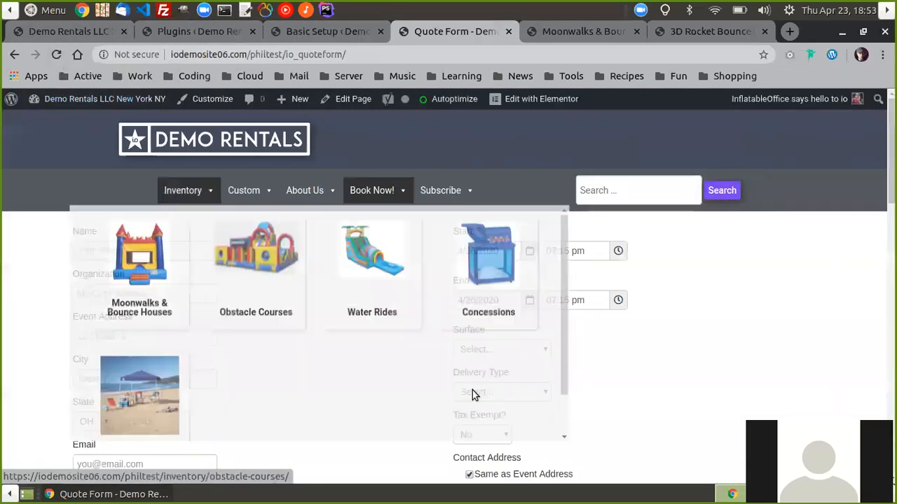
scroll(556, 177, "down", 5)
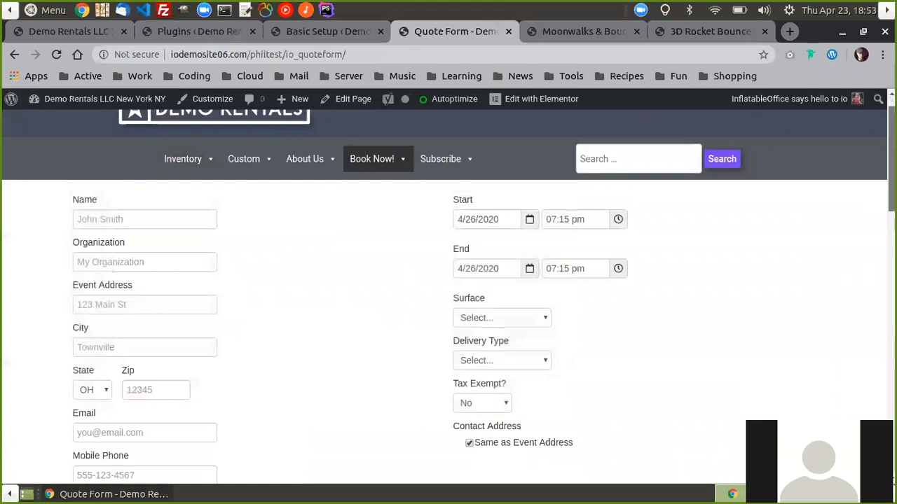
scroll(556, 176, "up", 5)
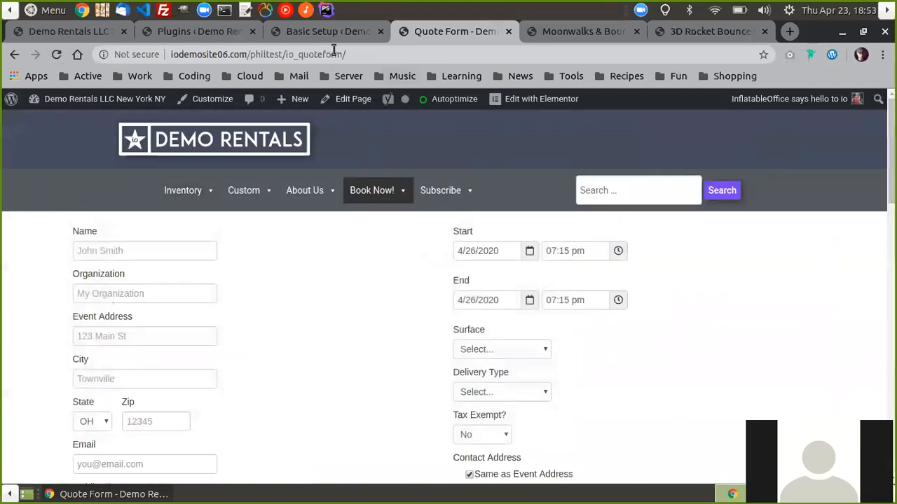
Turn multi-step checkout back on in the InflatableOffice integration setup and save.
left_click(305, 31)
left_click(124, 253)
left_click(847, 330)
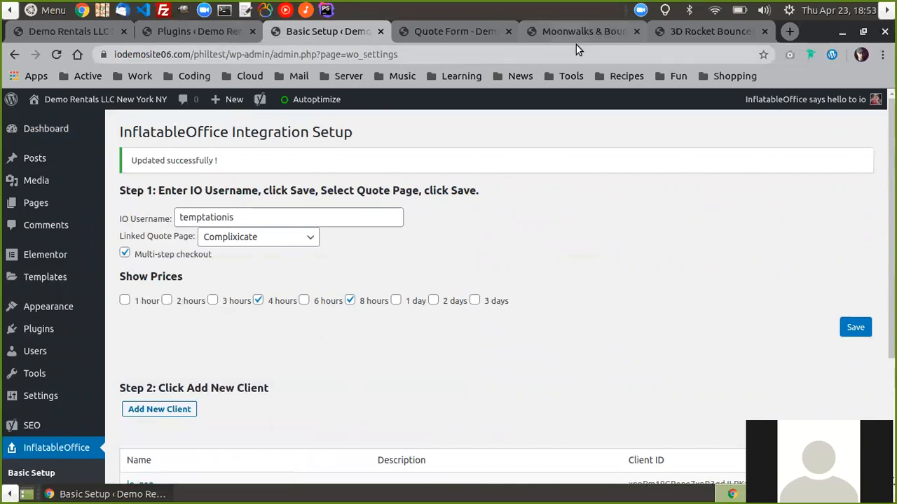
Compare the prices on the Moonwalks & Bounce Houses and 3D Rocket Bounce House pages with the Show Prices settings.
left_click(564, 31)
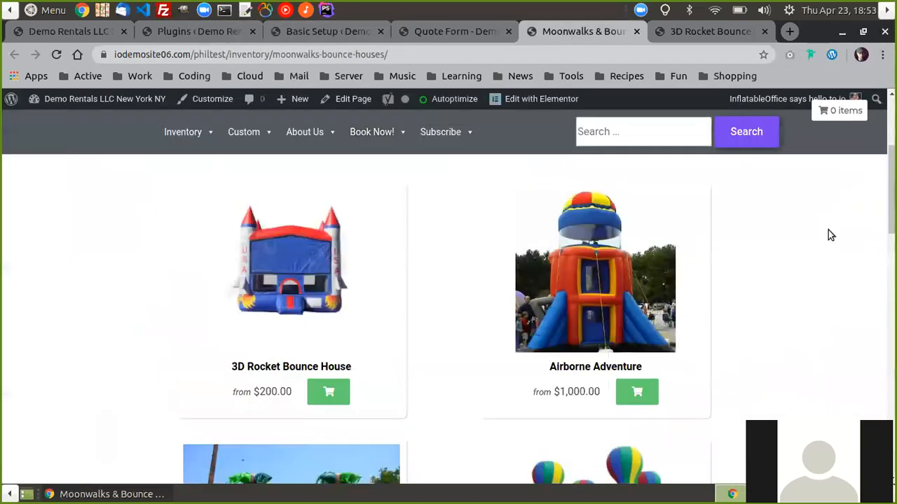
scroll(854, 179, "down", 2)
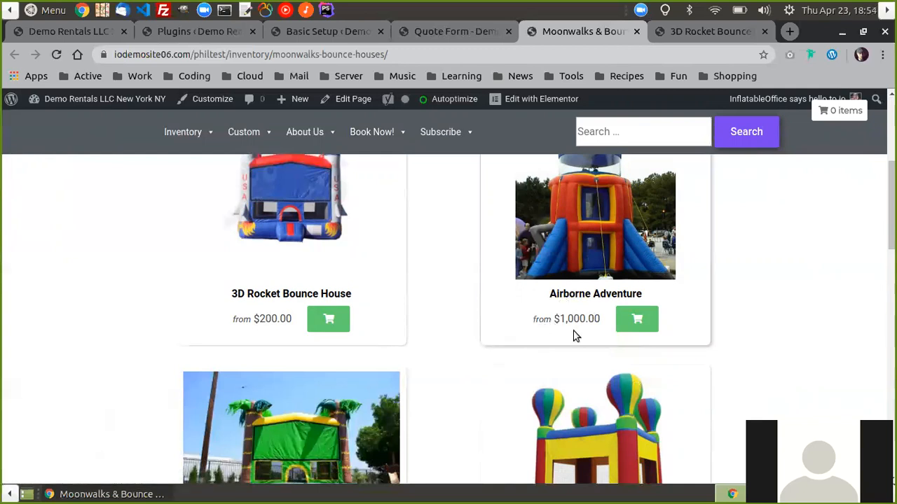
left_click(701, 33)
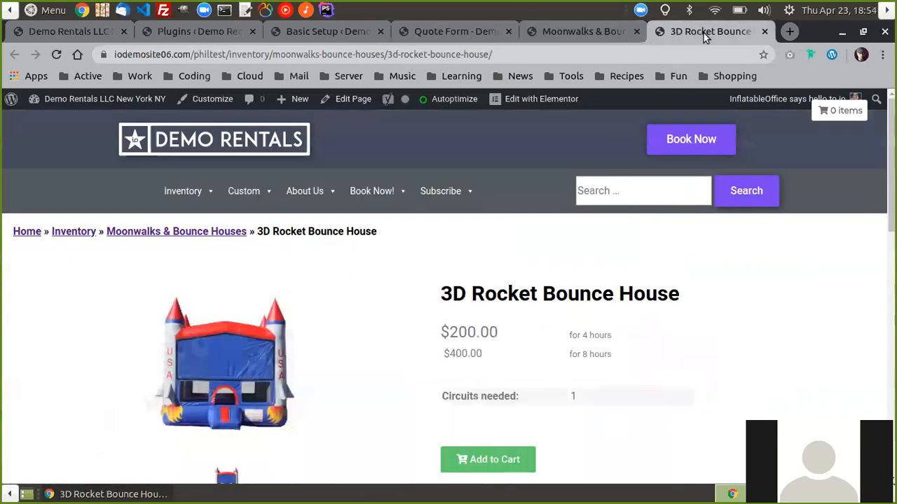
left_click(170, 32)
left_click(300, 31)
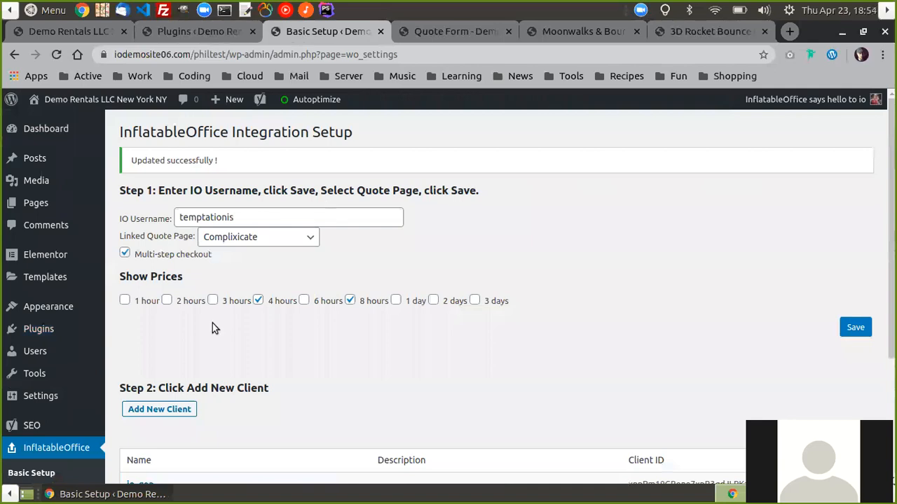
left_click(699, 30)
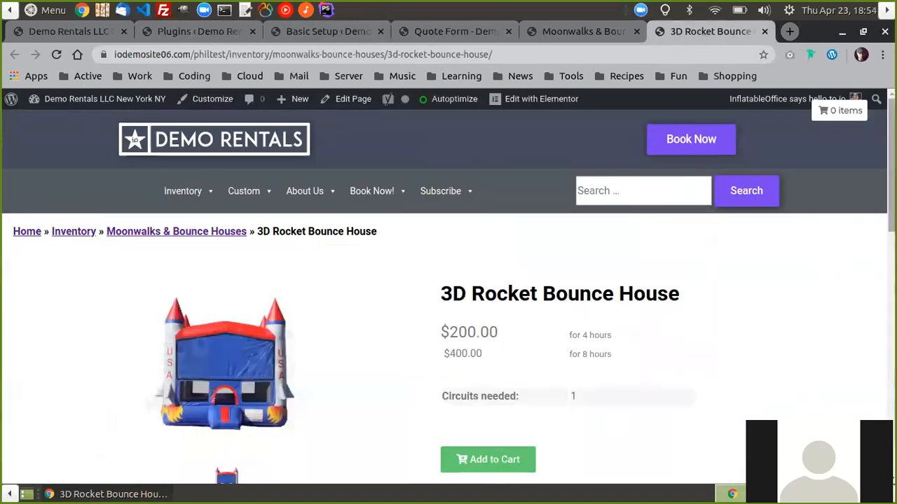
scroll(720, 264, "down", 2)
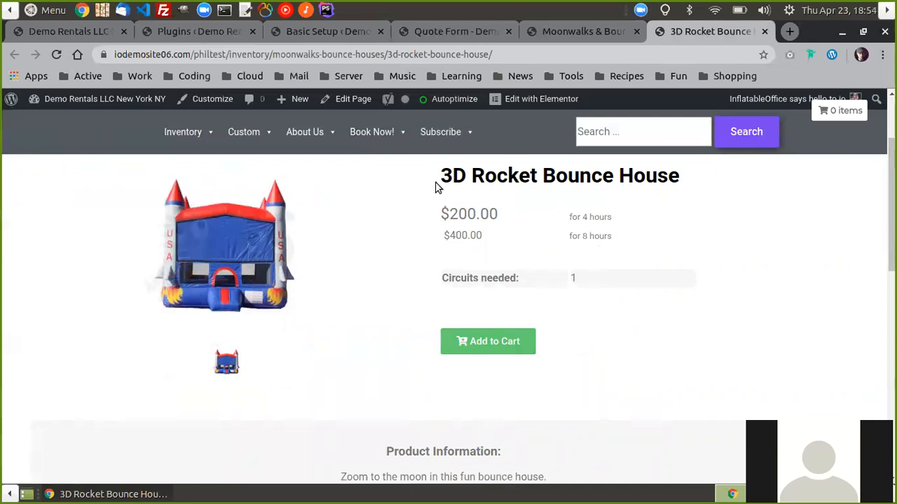
Disable the 4 hours and 8 hours prices in the integration setup, save, and reload the 3D Rocket Bounce House page.
left_click(304, 32)
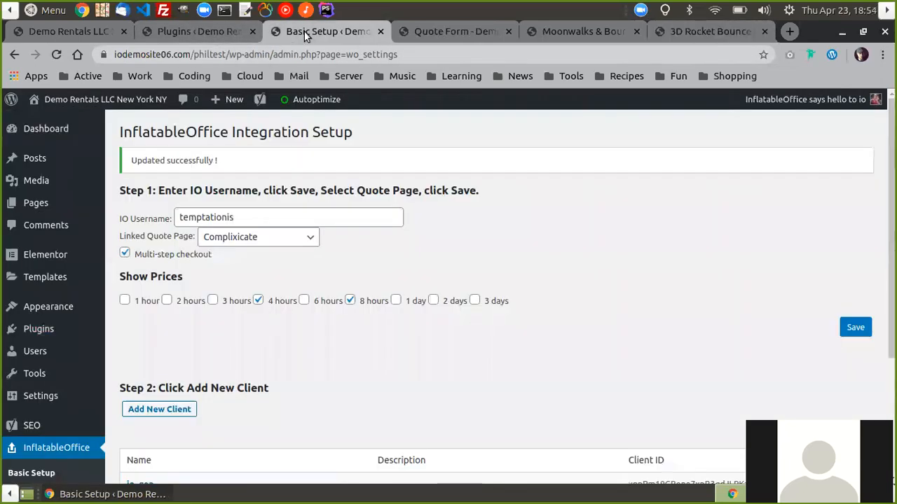
left_click(259, 301)
left_click(350, 300)
left_click(855, 327)
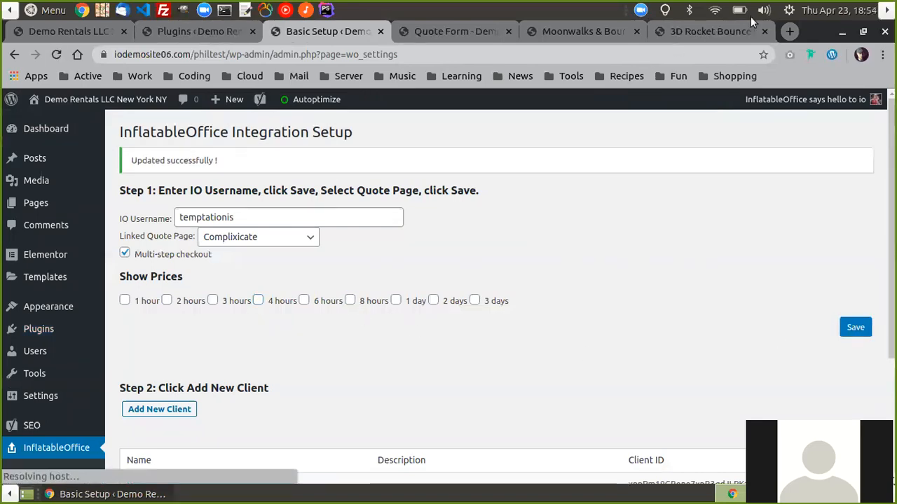
left_click(705, 29)
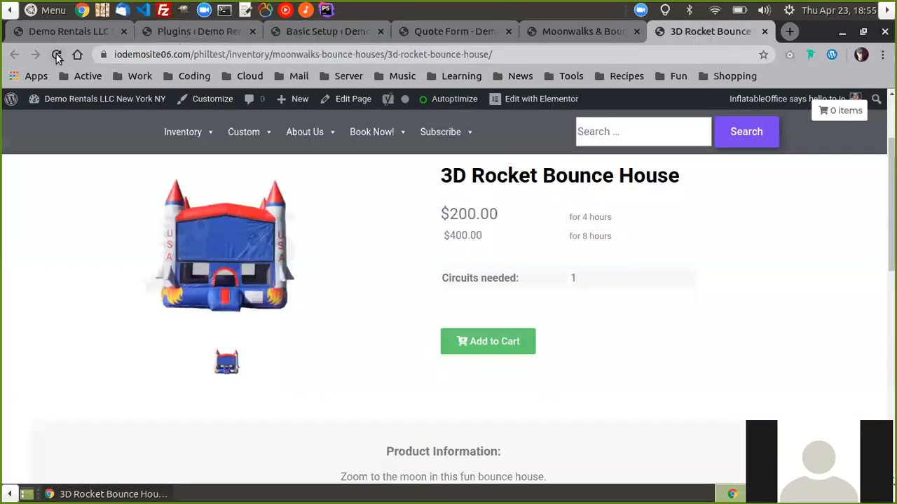
left_click(58, 55)
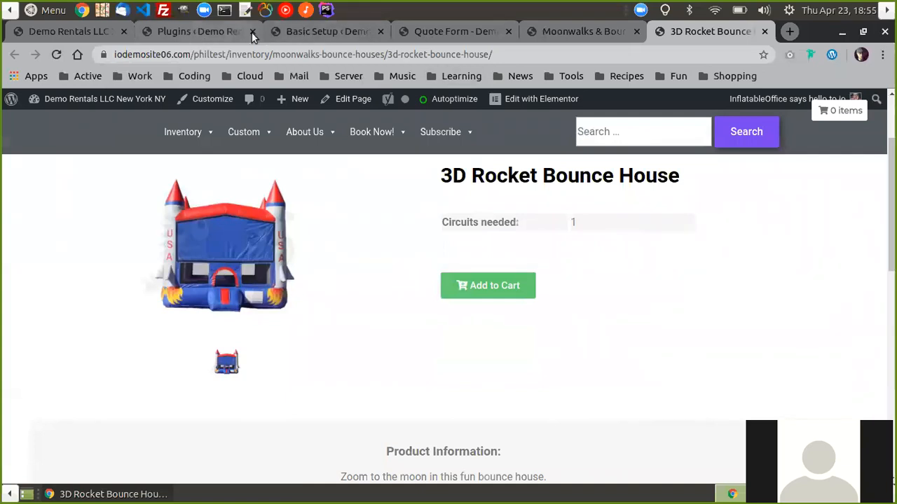
Enable the 1 hour price in the integration setup, save, and reload the 3D Rocket Bounce House page.
left_click(300, 28)
left_click(127, 301)
left_click(854, 329)
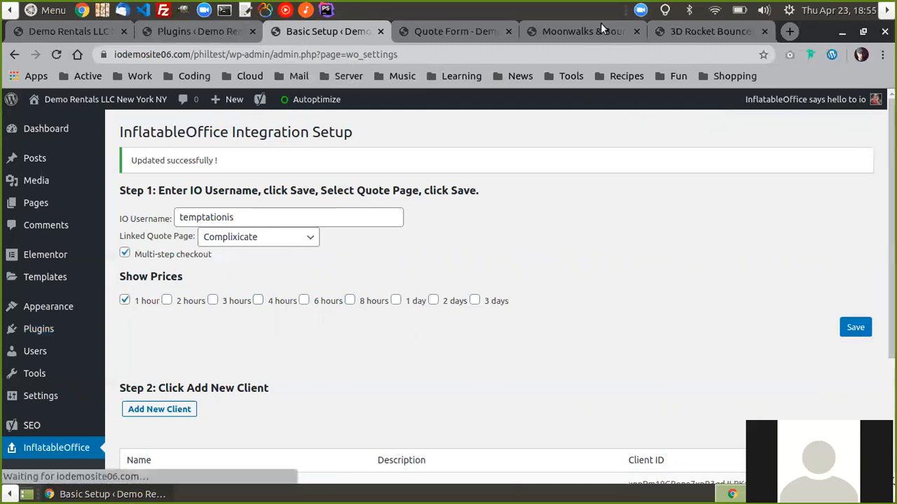
left_click(697, 33)
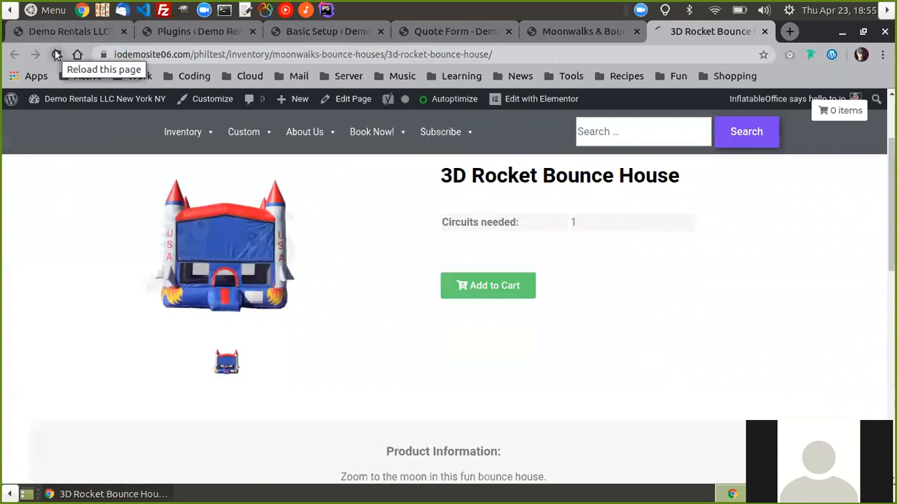
left_click(56, 53)
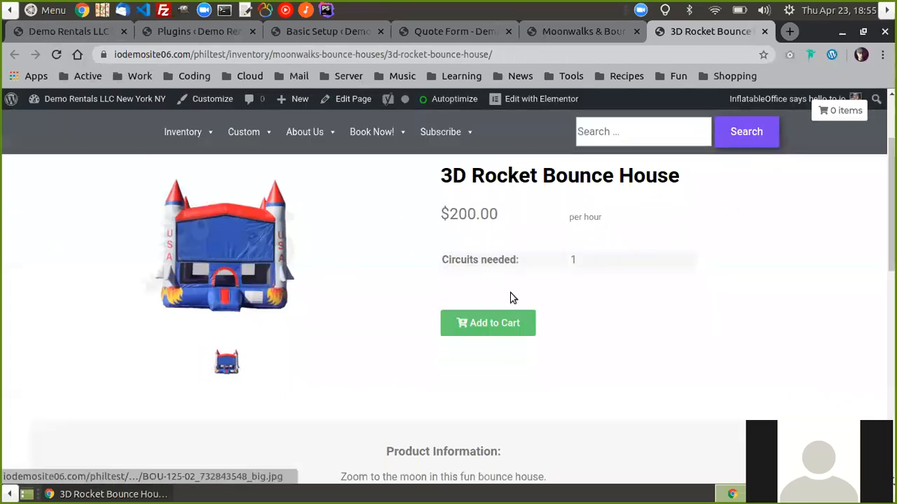